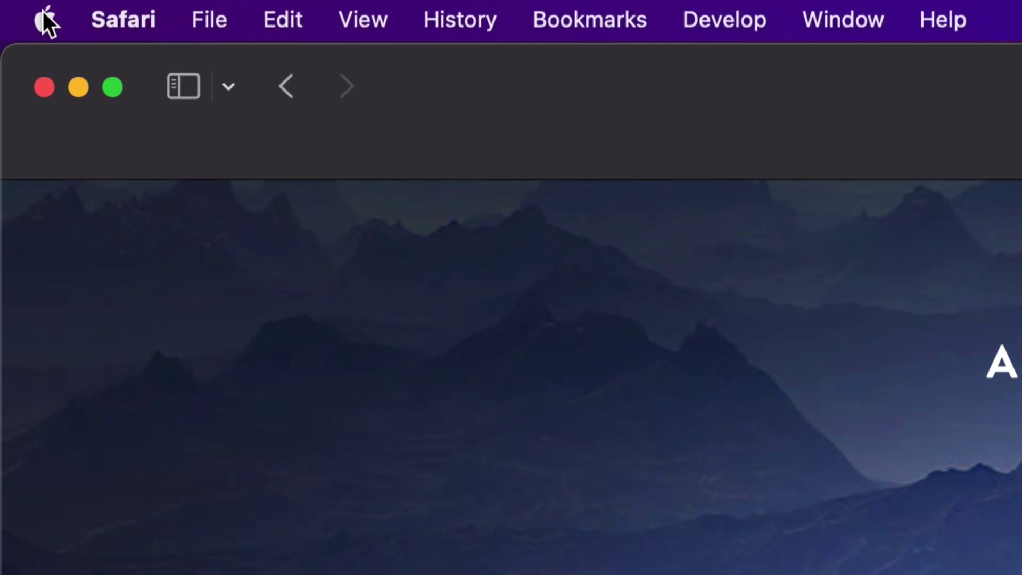
Launch the App Store from the Apple menu, landing on its seven pending updates.
left_click(43, 11)
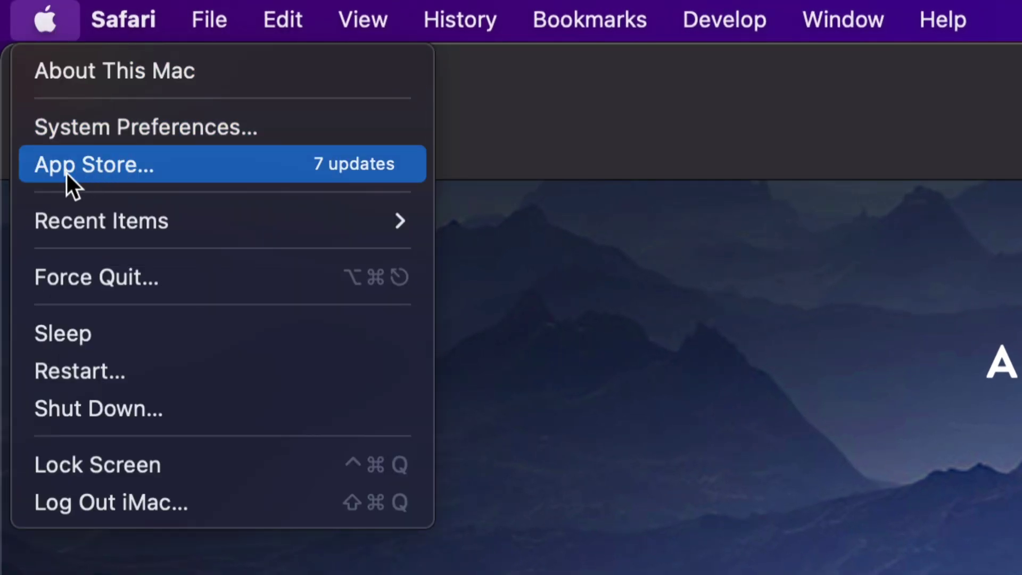
left_click(140, 170)
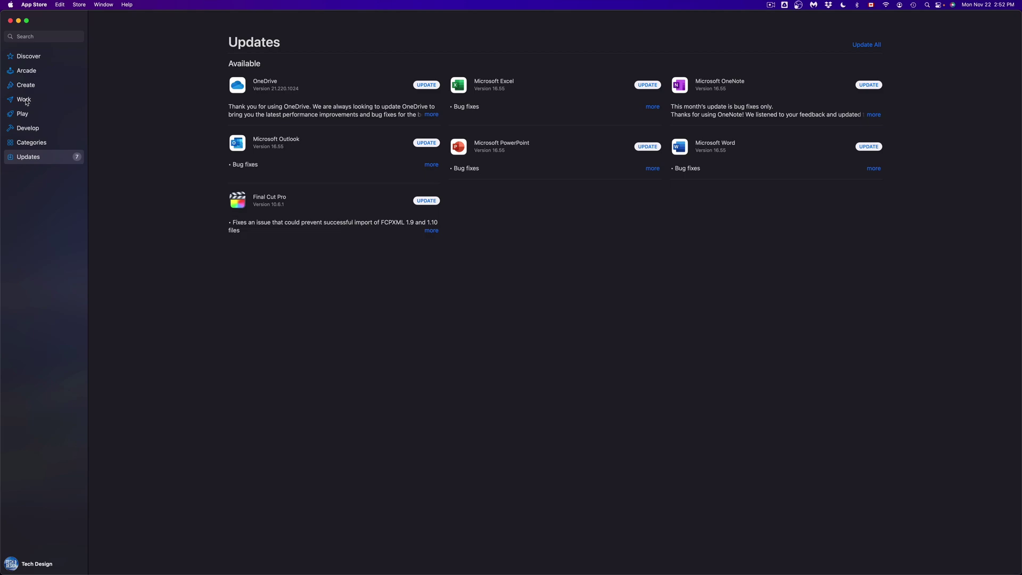
Browse the Categories, Develop, Play, Work and Create sections, then return to Discover.
left_click(30, 144)
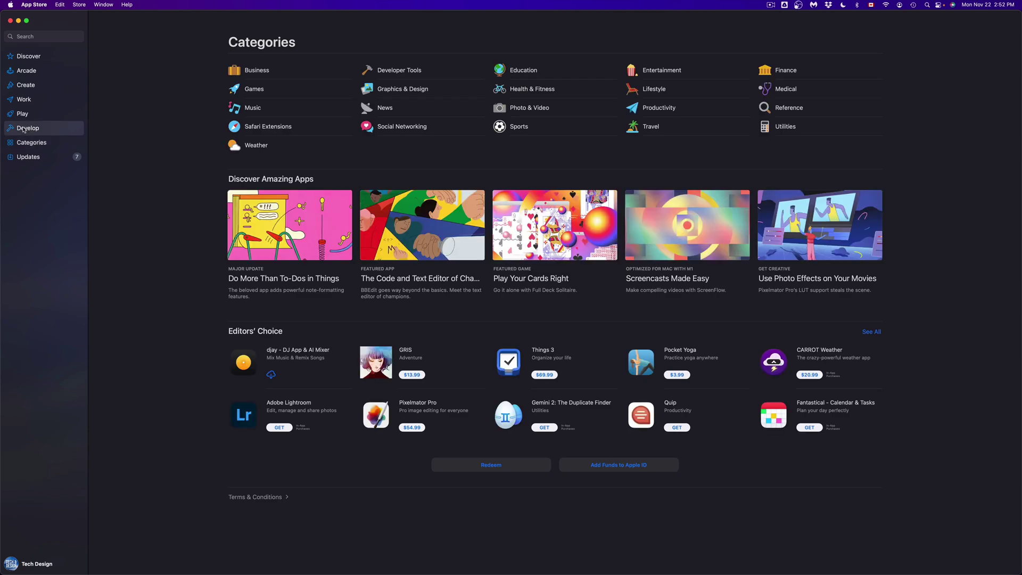
left_click(27, 129)
left_click(20, 114)
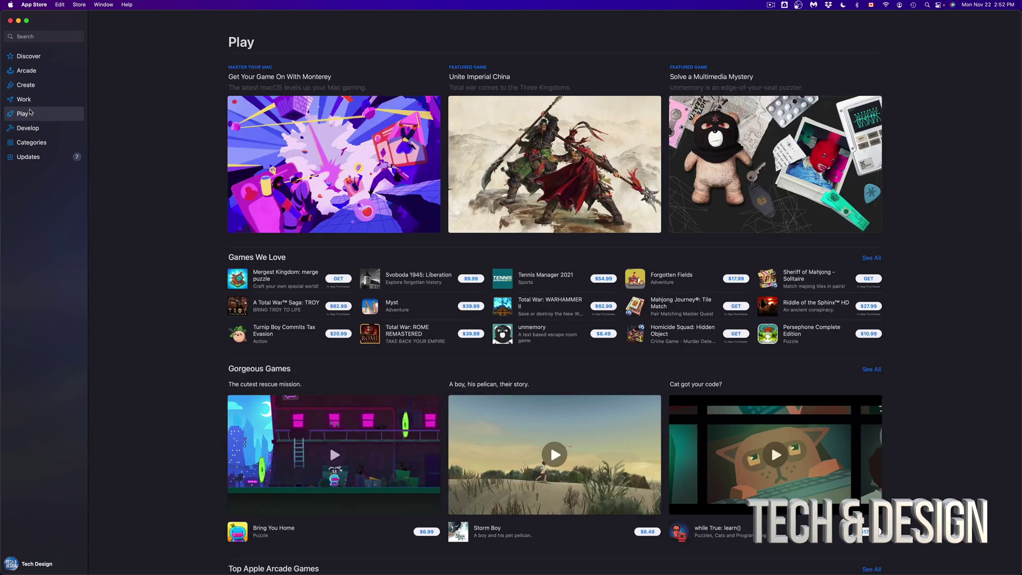
left_click(24, 98)
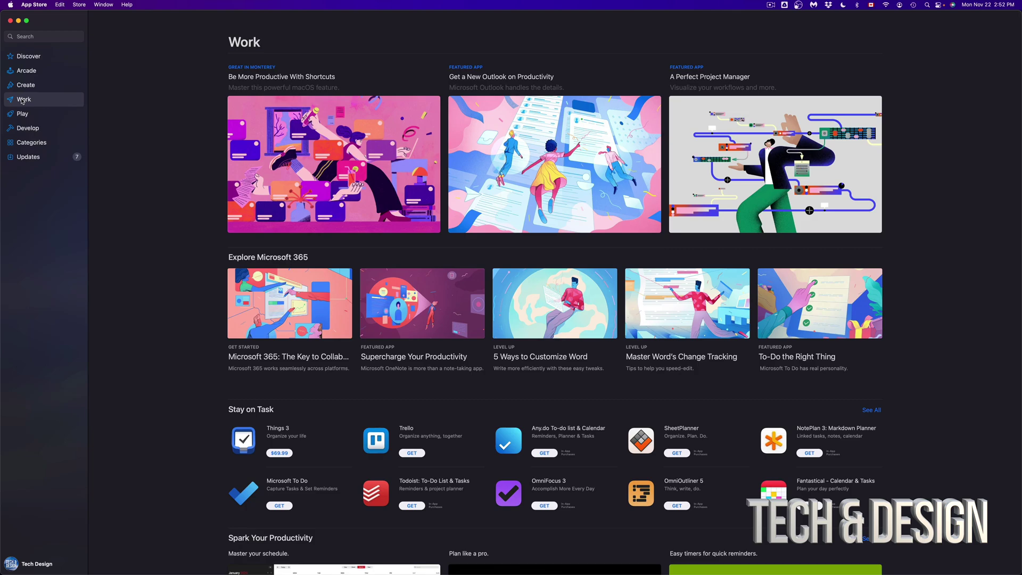
left_click(30, 86)
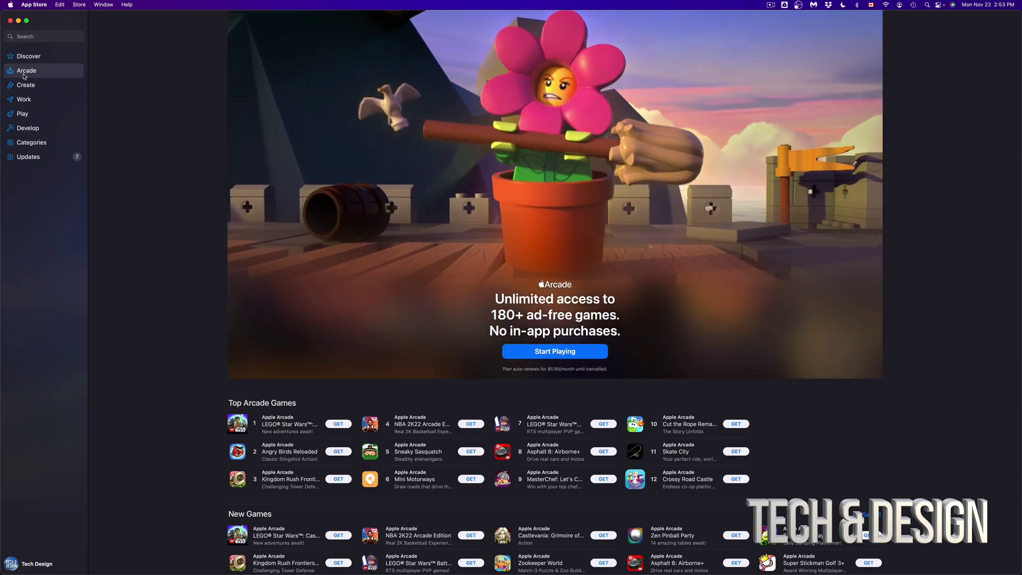
left_click(24, 57)
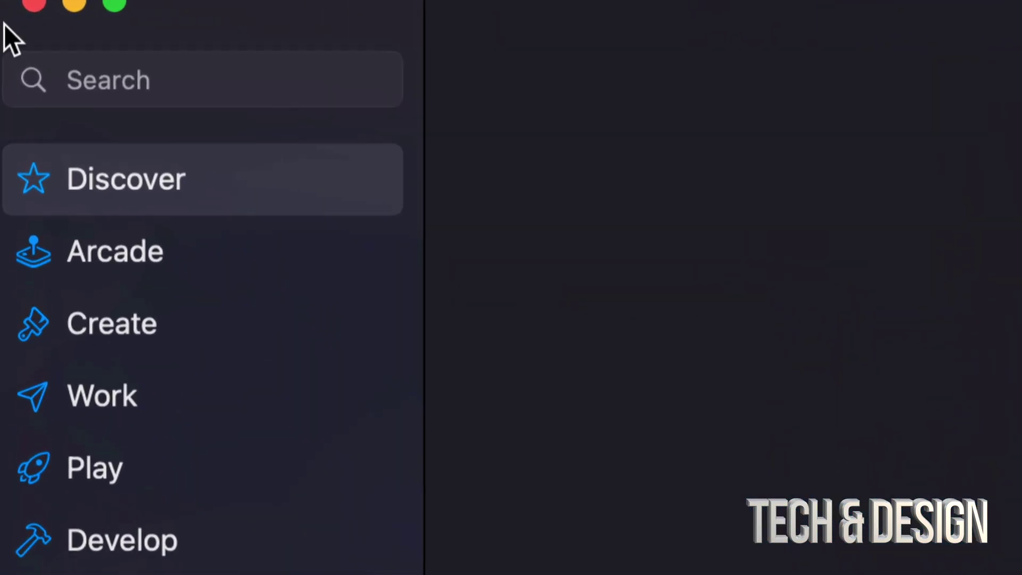
Search the store for 'affinity' to list Affinity Designer and related apps.
left_click(187, 107)
type("affinity")
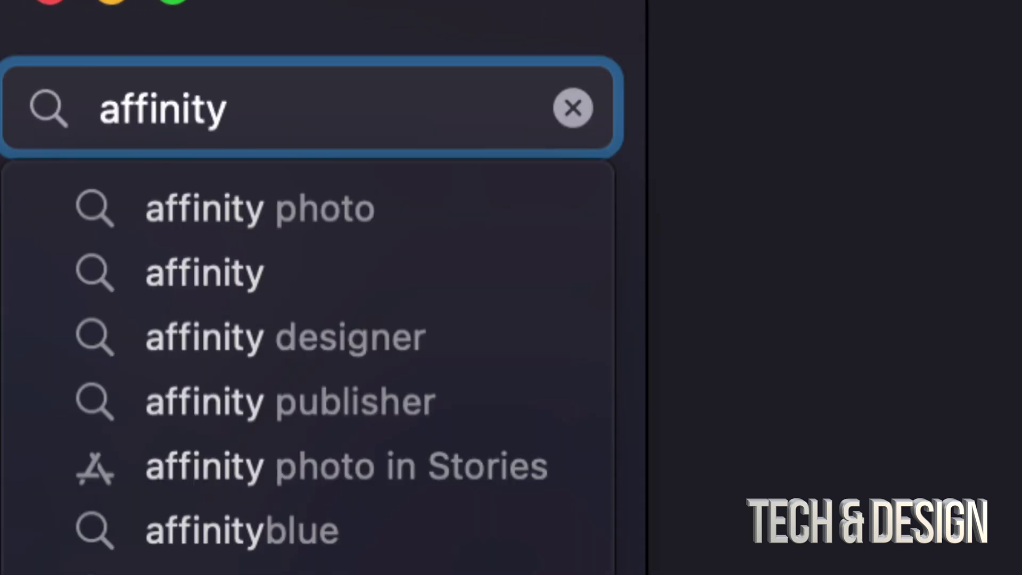
key("Return")
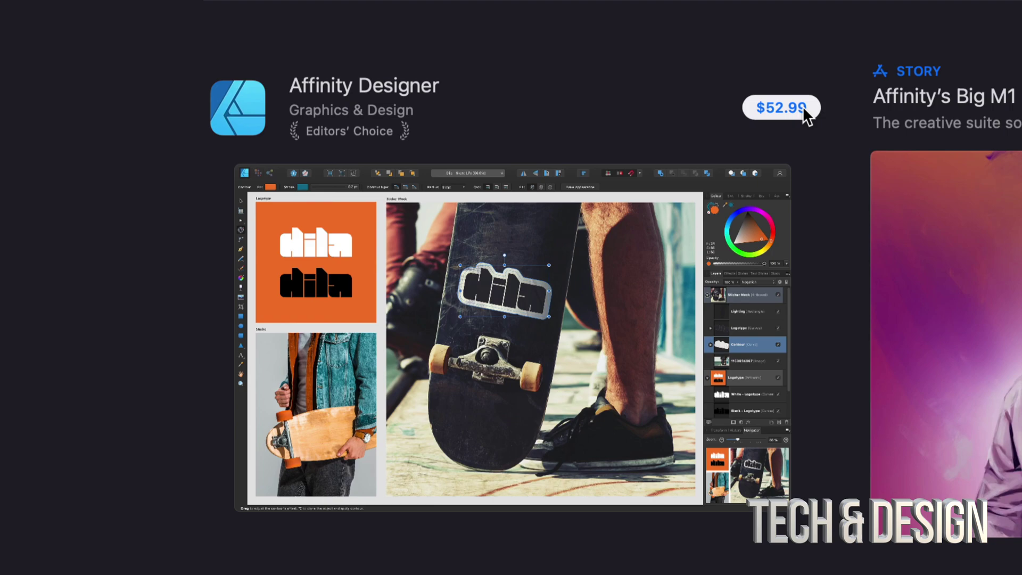
Buy Affinity Designer for $52.99 and confirm the purchase to start its download.
left_click(802, 107)
left_click(759, 106)
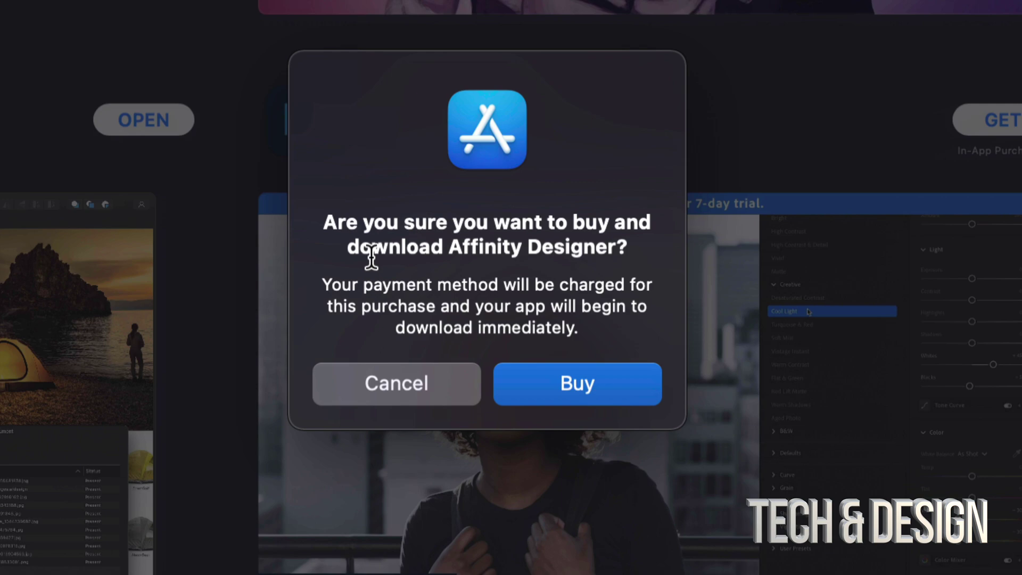
left_click(567, 386)
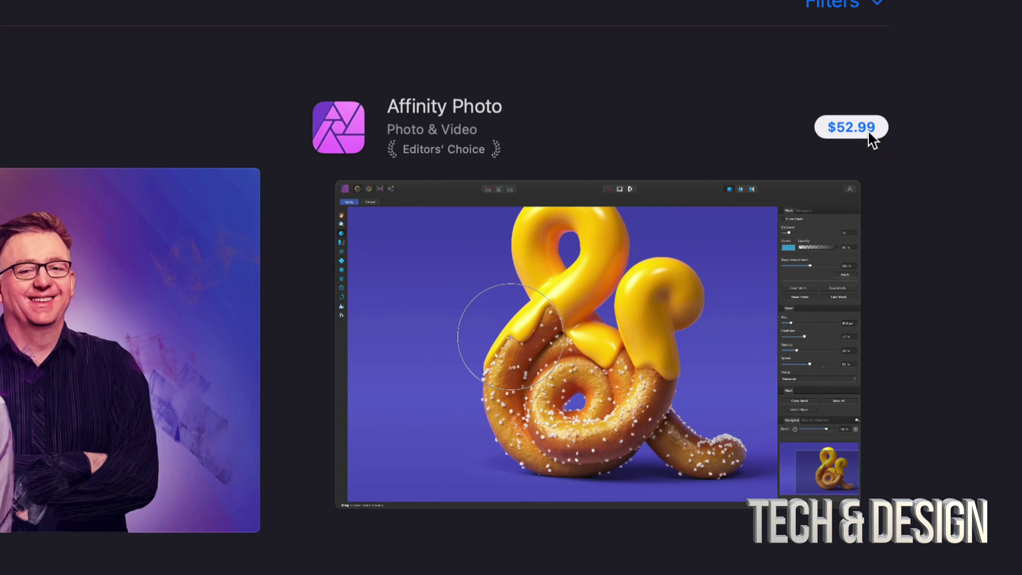
Buy Affinity Photo for $52.99 from its product page and confirm the purchase.
left_click(466, 115)
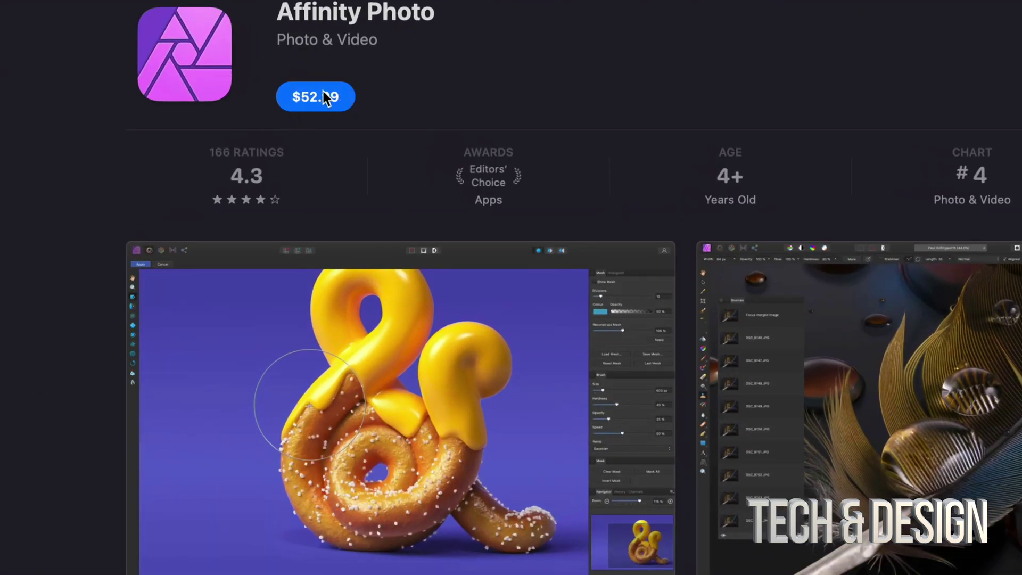
left_click(323, 94)
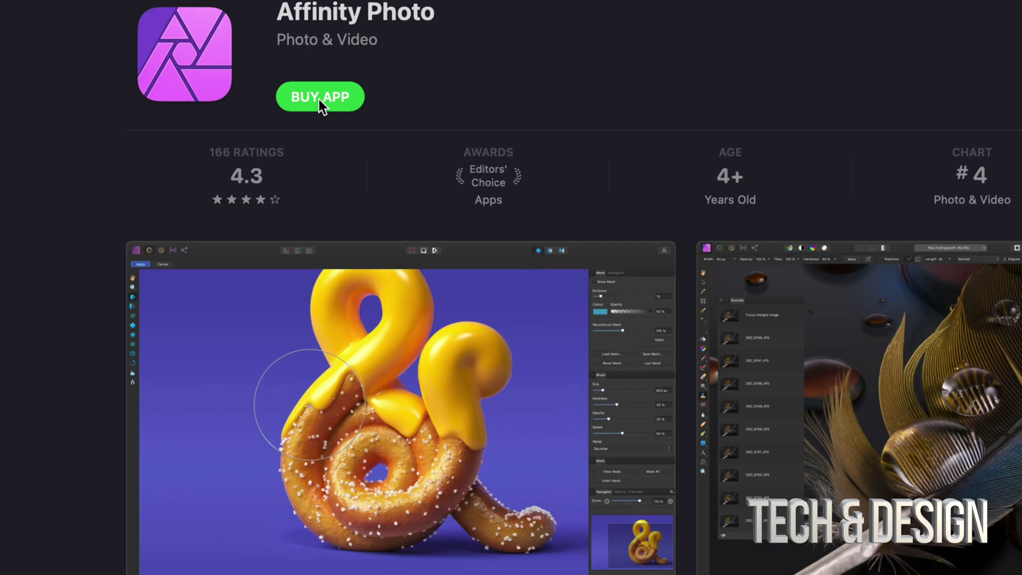
scroll(234, 25, "up", 2)
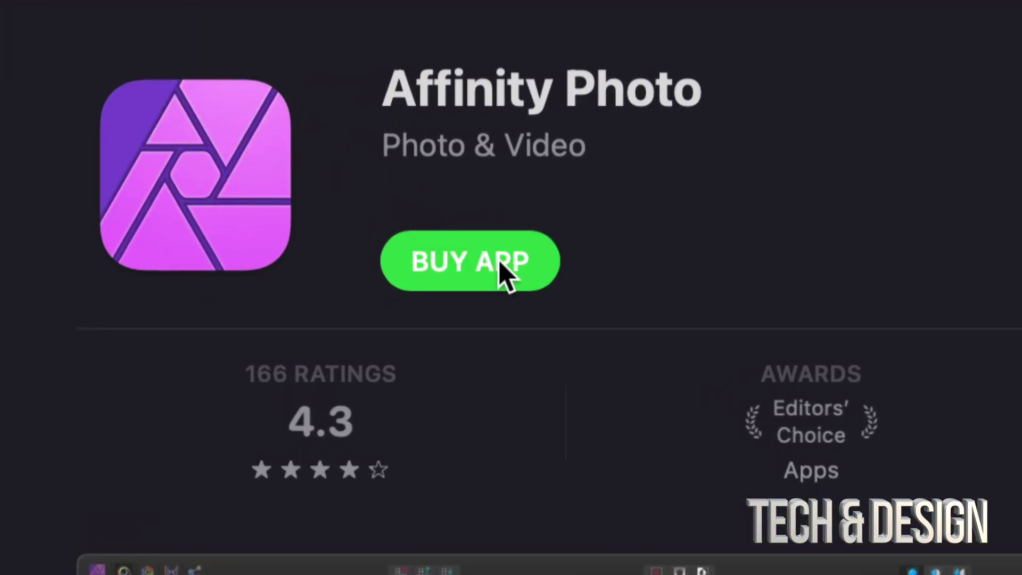
left_click(483, 265)
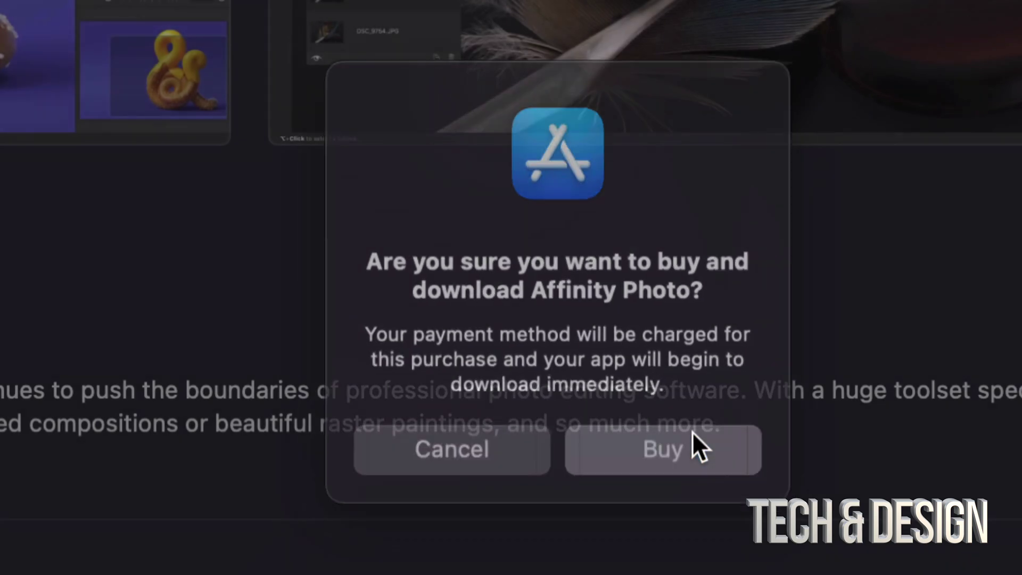
left_click(697, 435)
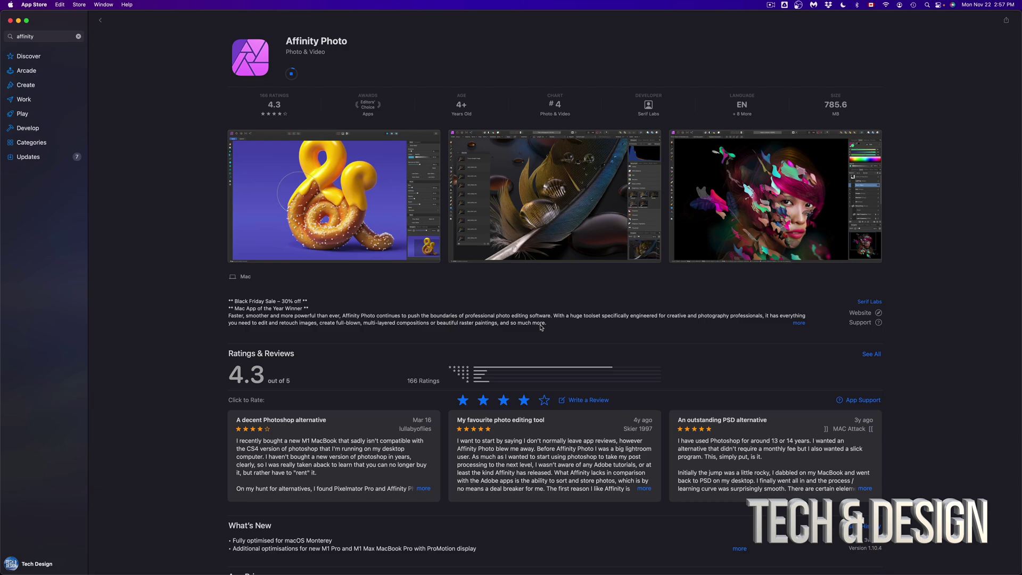
Go back to the 'affinity' search results and wait until both apps show OPEN.
left_click(103, 23)
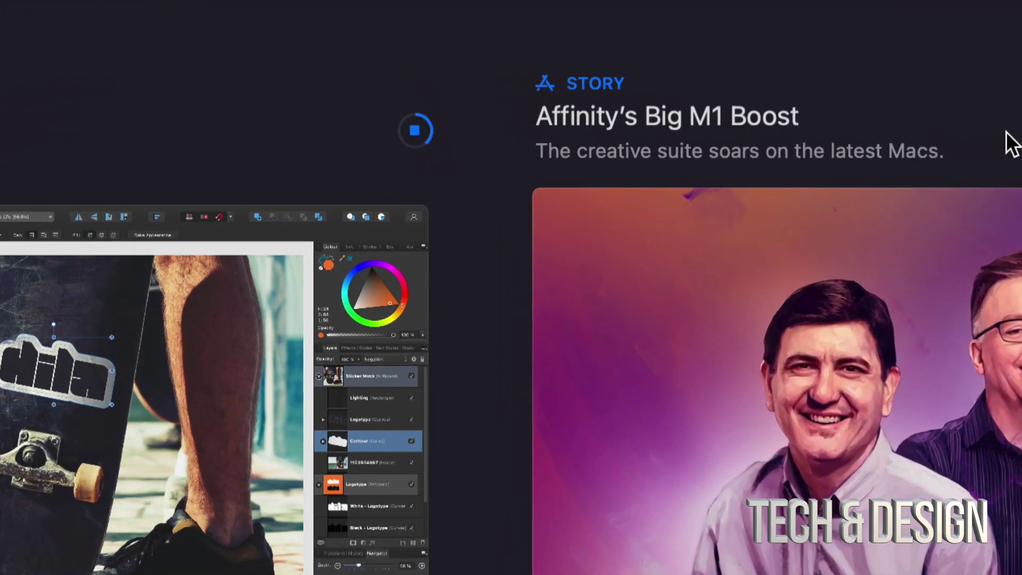
scroll(798, 146, "right", 5)
scroll(798, 145, "right", 5)
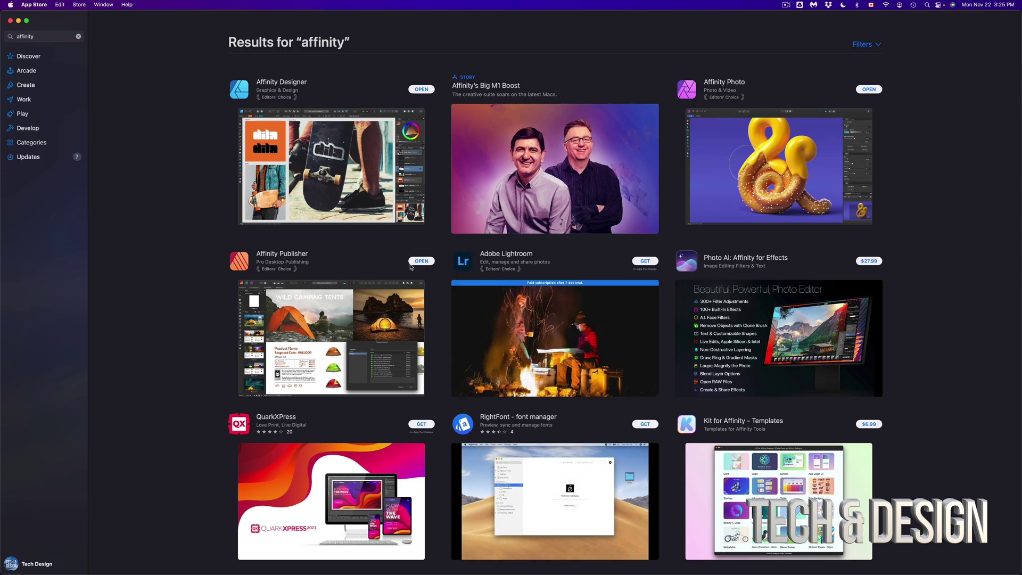
Launch Affinity Designer, postpone its registration and close the welcome panel.
left_click(699, 557)
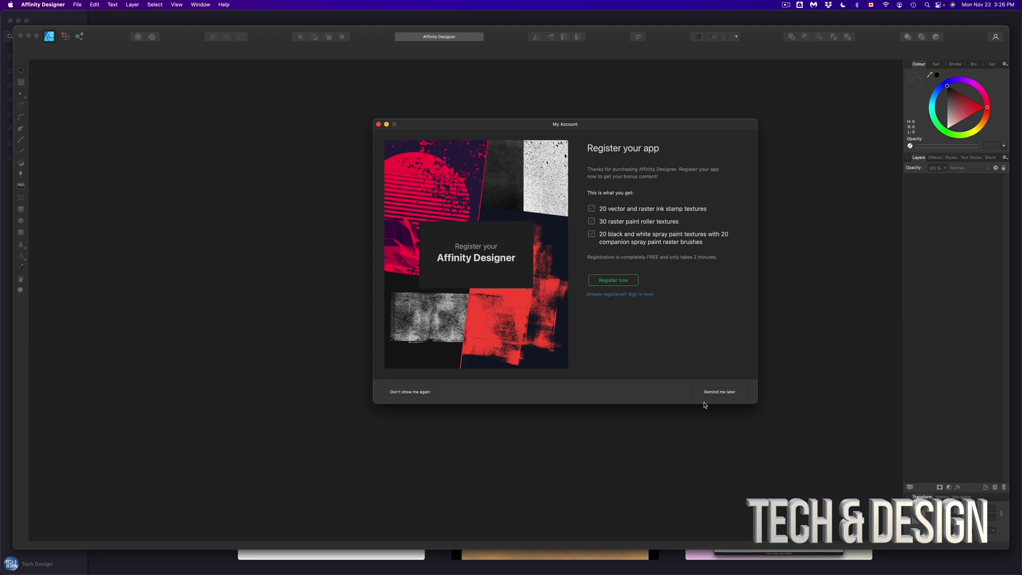
left_click(718, 391)
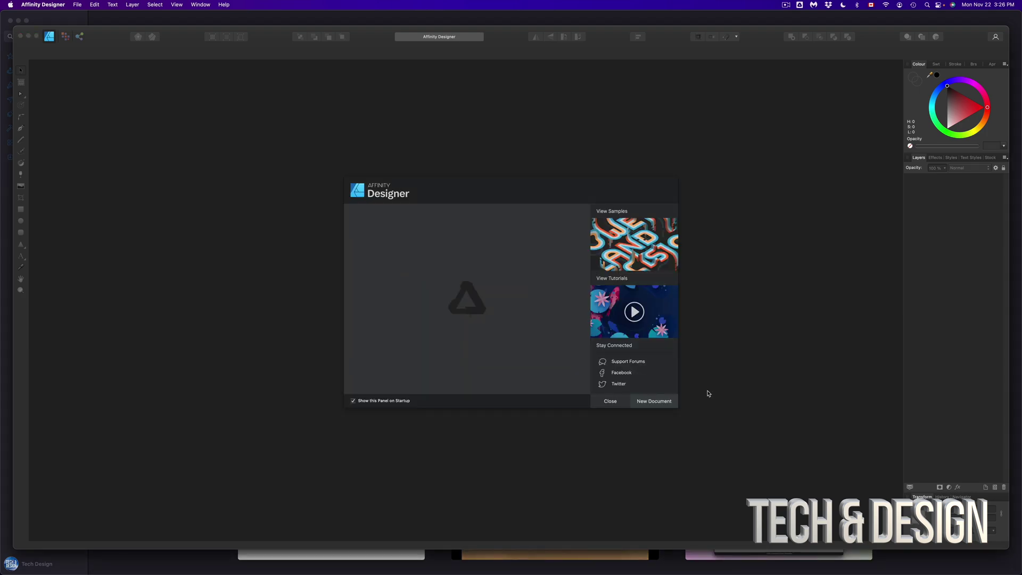
left_click(611, 401)
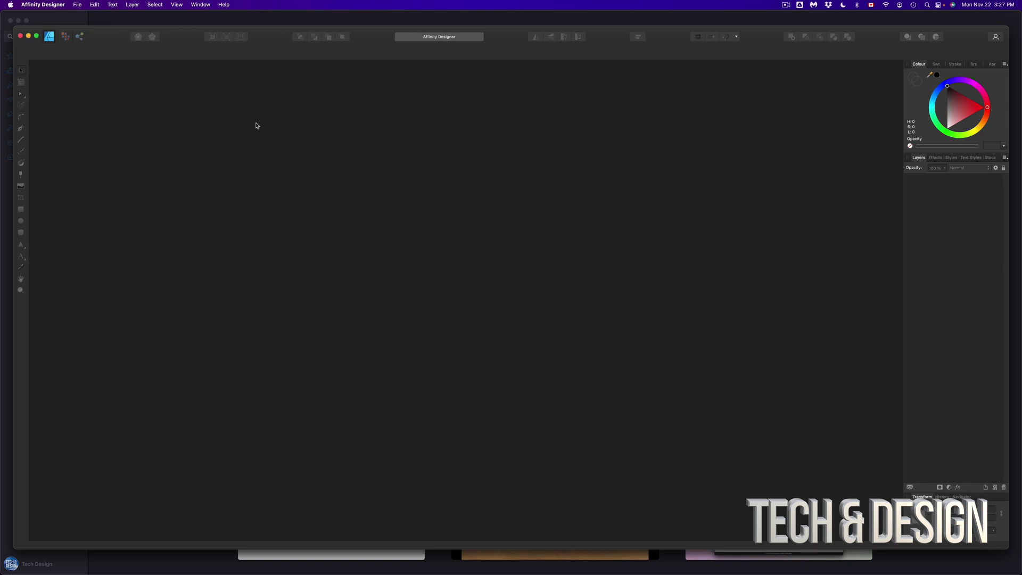
Switch to Affinity Photo, postpone its registration and close its welcome panel.
key("super+Tab")
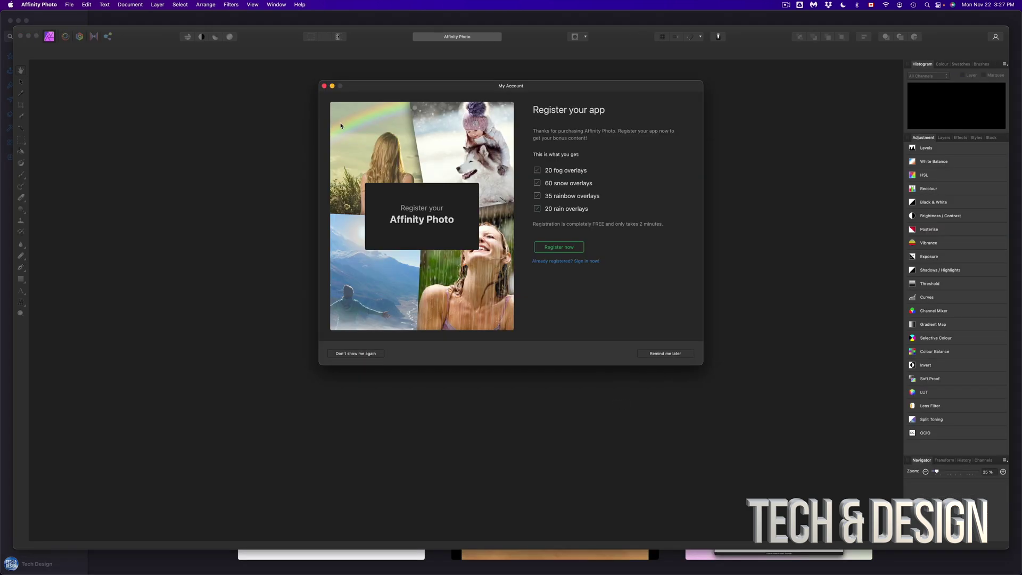
left_click_drag(538, 87, 630, 146)
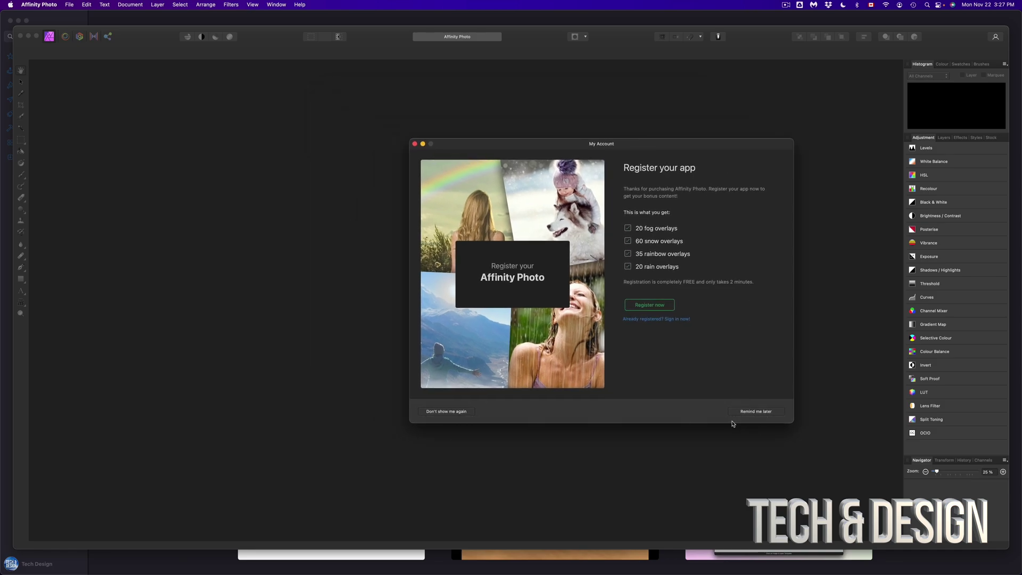
left_click(760, 413)
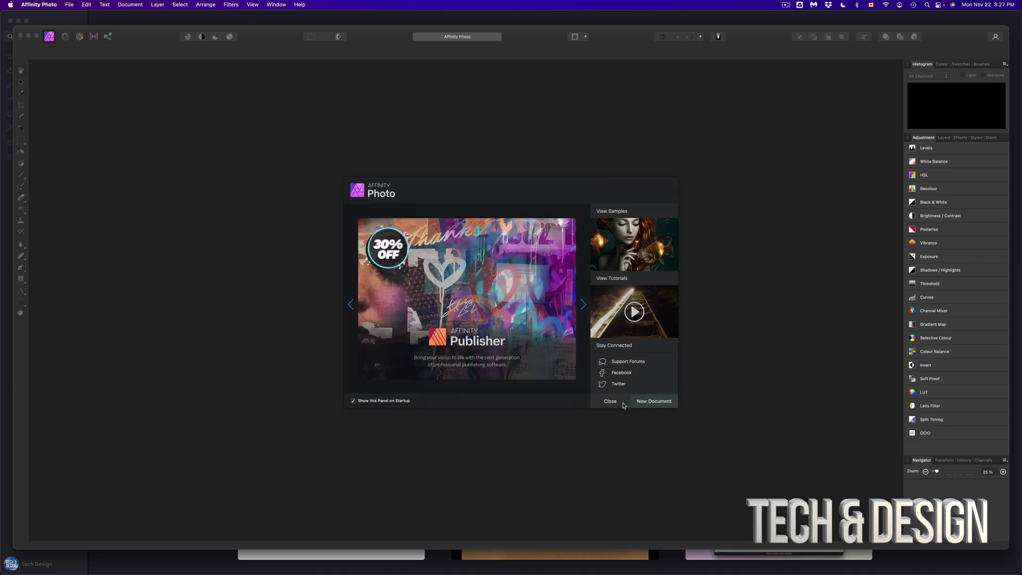
left_click(612, 401)
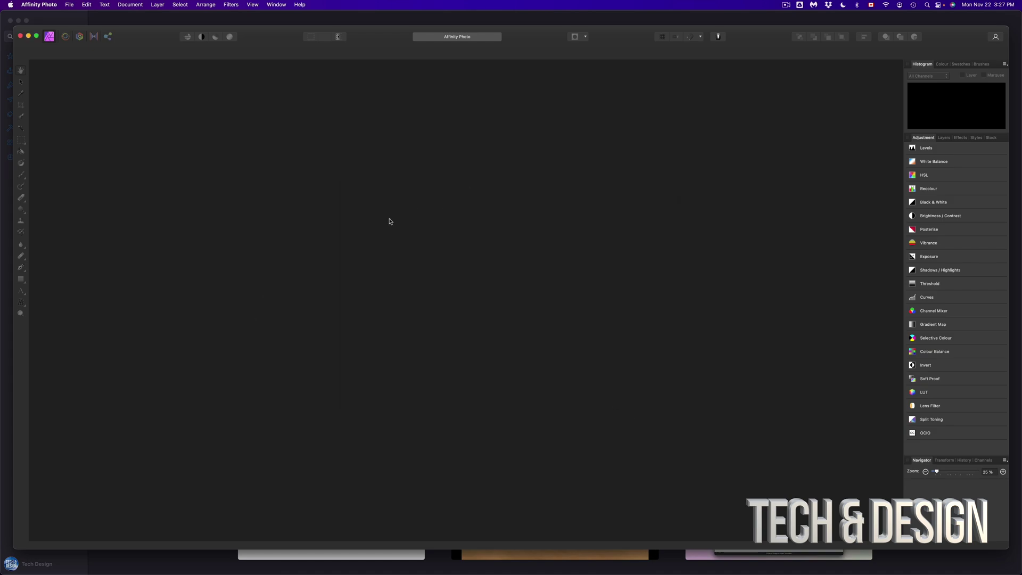